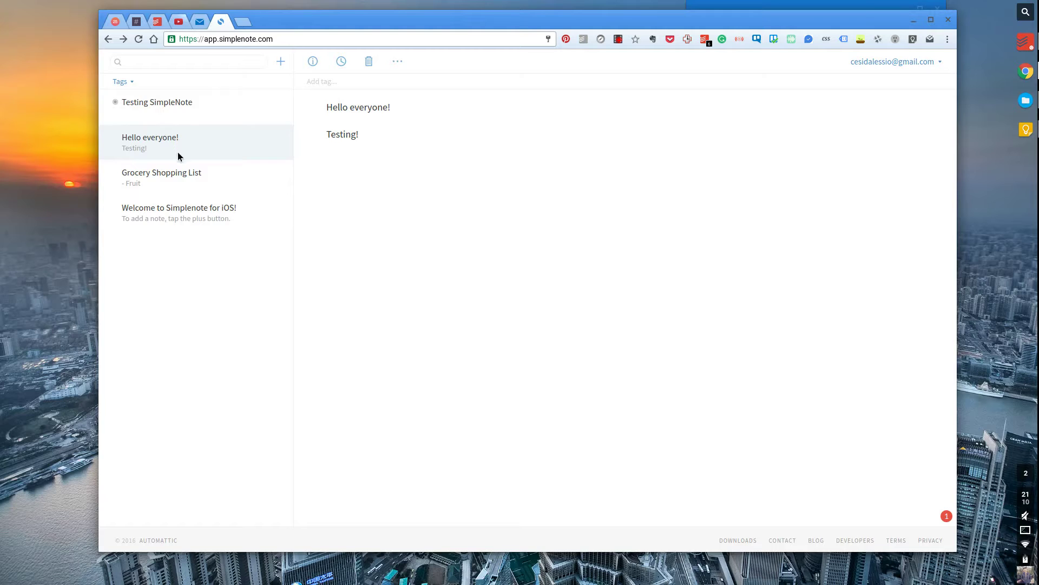
Step: Add the line '- Hello how are you' under the Testing SimpleNote title
{"action": "left_click", "coordinate": [182, 122]}
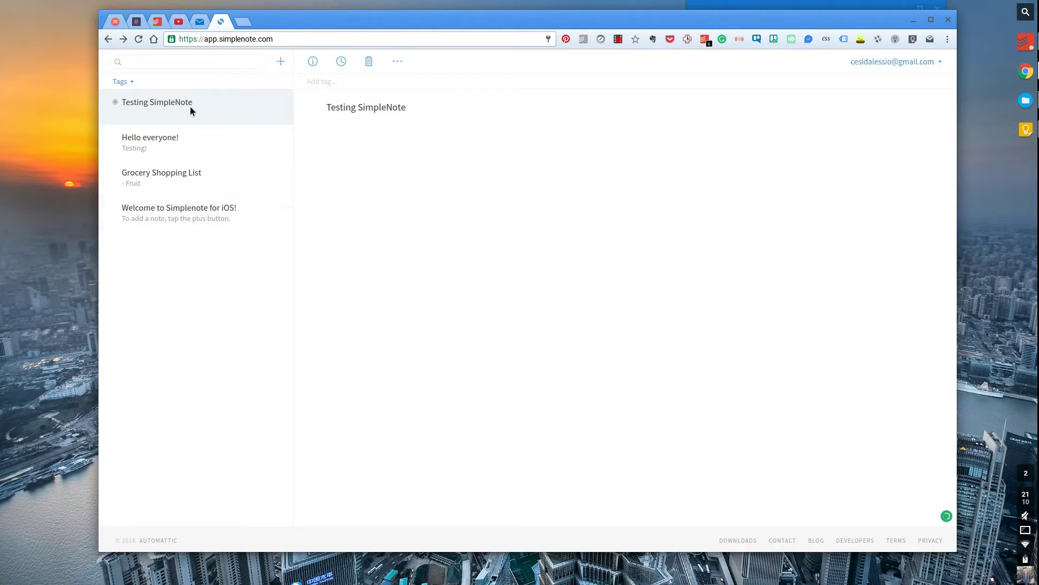
{"action": "left_click", "coordinate": [324, 120]}
{"action": "key", "text": "Down"}
{"action": "key", "text": "Return"}
{"action": "type", "text": "- Hello how t"}
{"action": "key", "text": "BackSpace"}
{"action": "type", "text": "are you"}
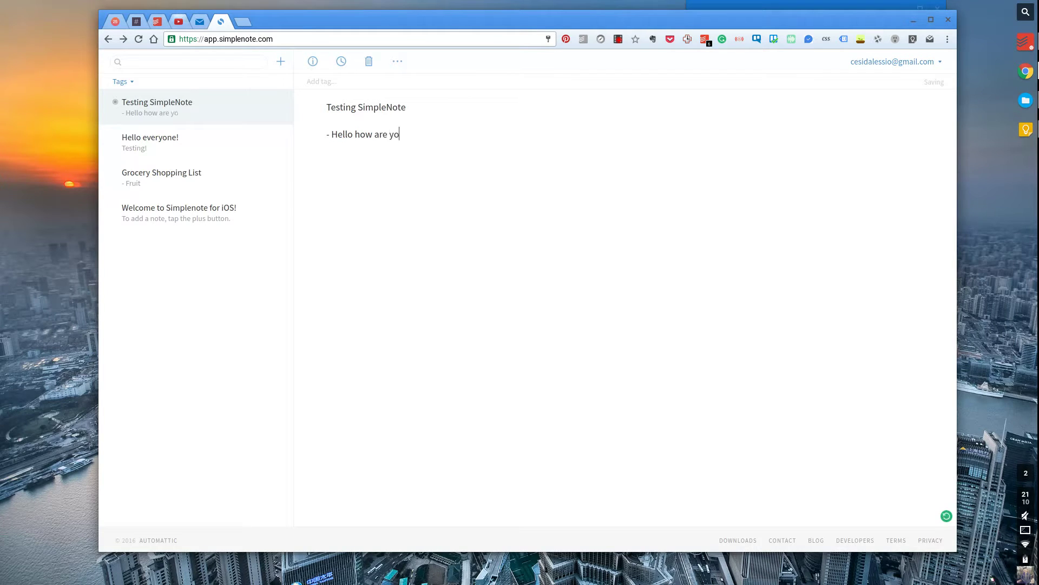
Step: Add a '- Documented' line below it and begin a third, empty dash line
{"action": "key", "text": "Return"}
{"action": "type", "text": "Documented"}
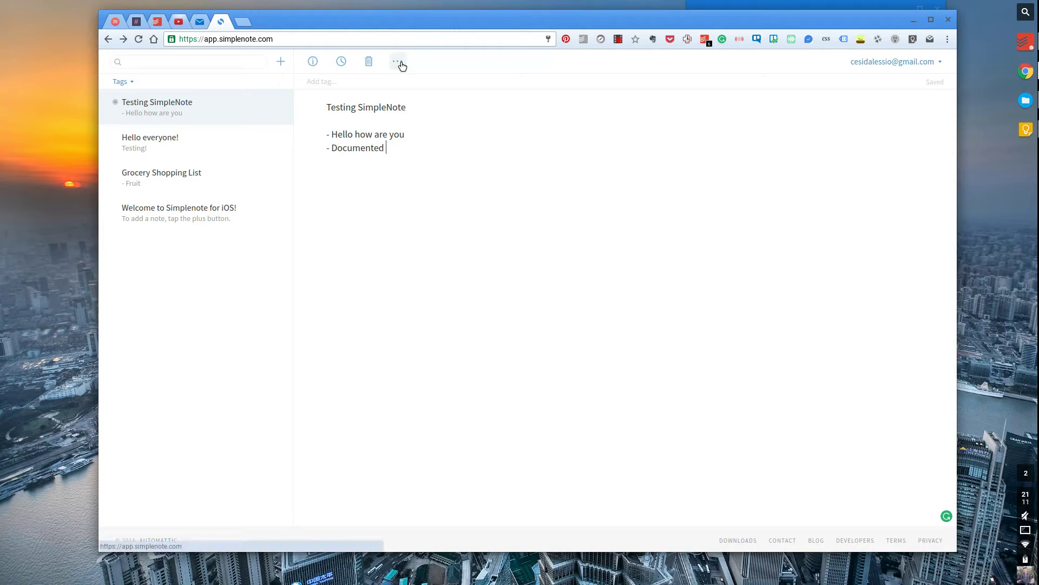
{"action": "key", "text": "Return"}
{"action": "type", "text": "=-"}
{"action": "key", "text": "BackSpace"}
{"action": "type", "text": "="}
{"action": "key", "text": "BackSpace"}
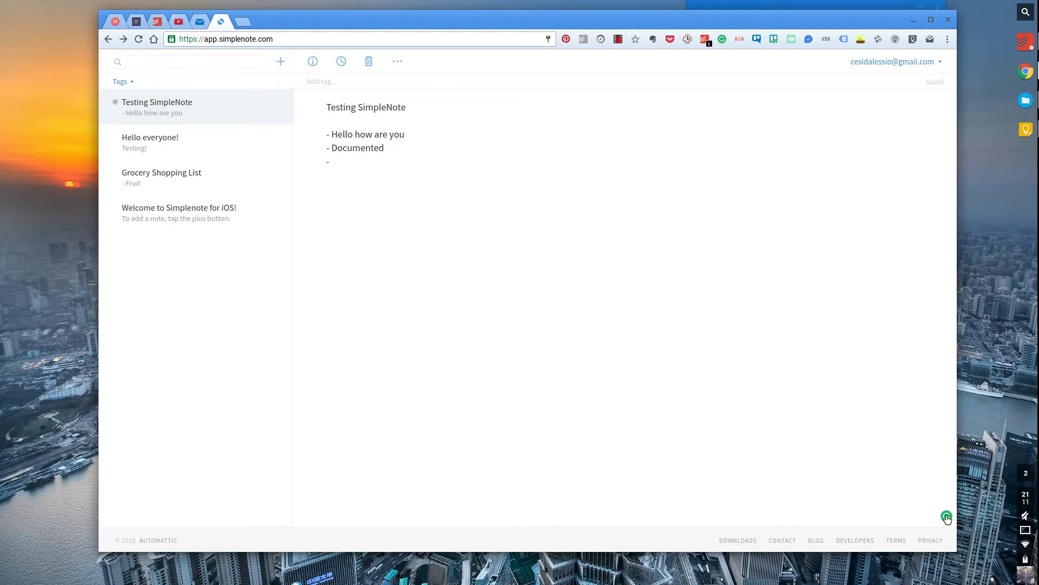
Step: Add a new dash line to Grocery Shopping List, then return to Testing SimpleNote and list the tag views
{"action": "mouse_move", "coordinate": [948, 519]}
{"action": "left_click", "coordinate": [198, 222]}
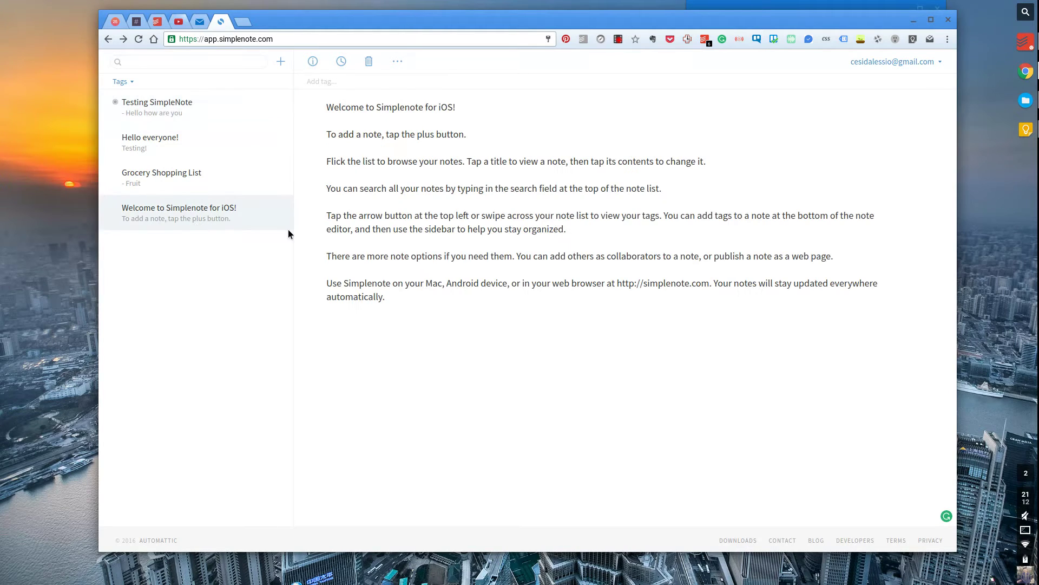
{"action": "left_click", "coordinate": [171, 183]}
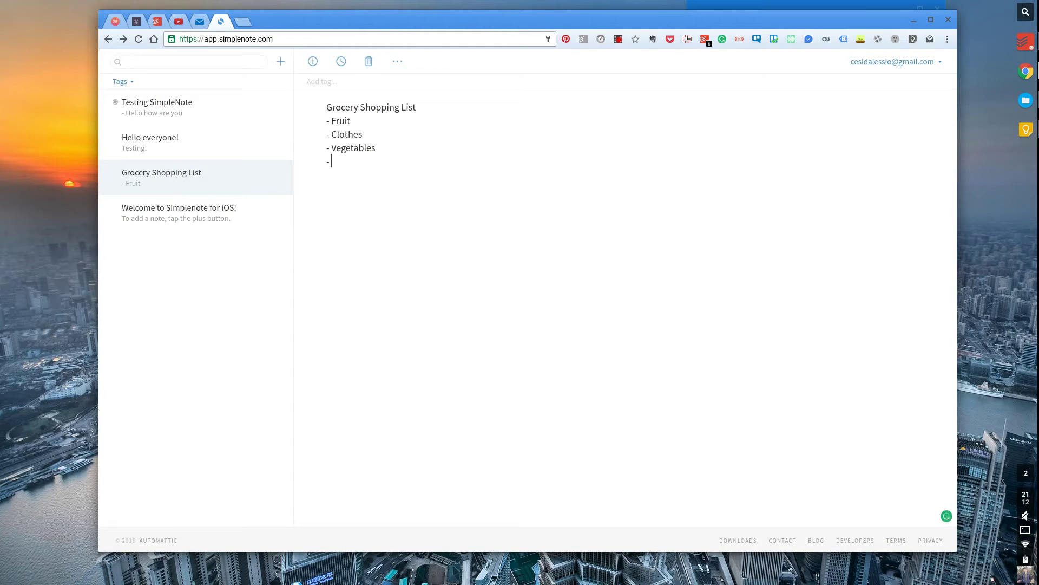
{"action": "type", "text": "-"}
{"action": "left_click", "coordinate": [124, 110]}
{"action": "left_click", "coordinate": [131, 87]}
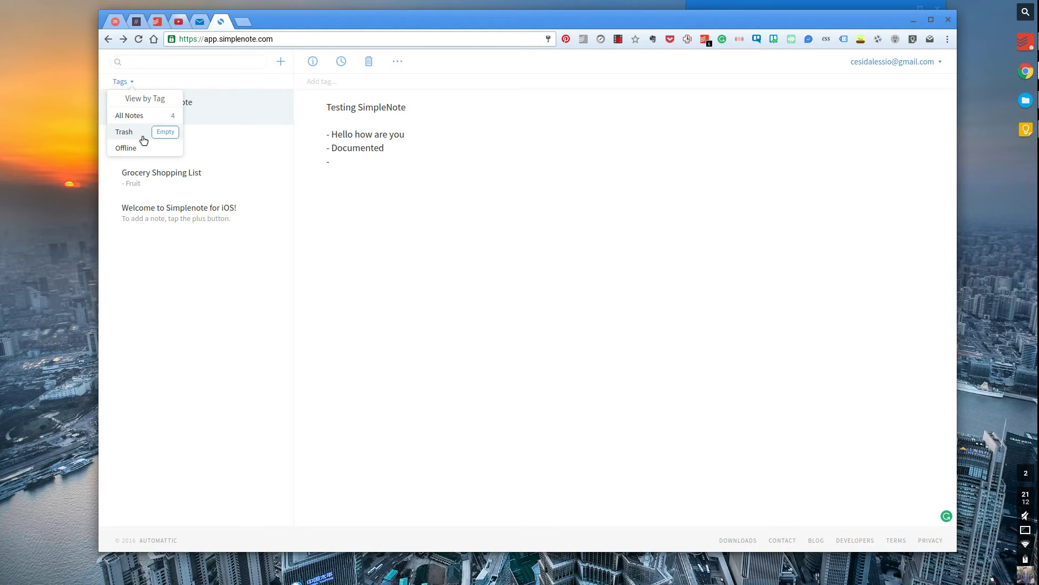
Step: Empty the trash, briefly filter by the Offline tag, then return to All Notes
{"action": "left_click", "coordinate": [165, 133]}
{"action": "left_click", "coordinate": [575, 107]}
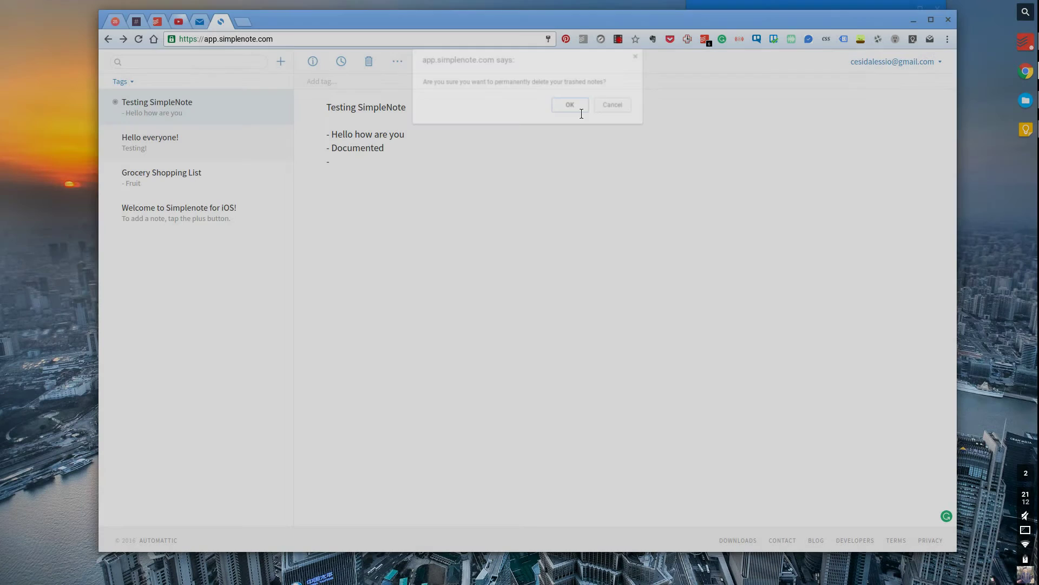
{"action": "left_click", "coordinate": [121, 82]}
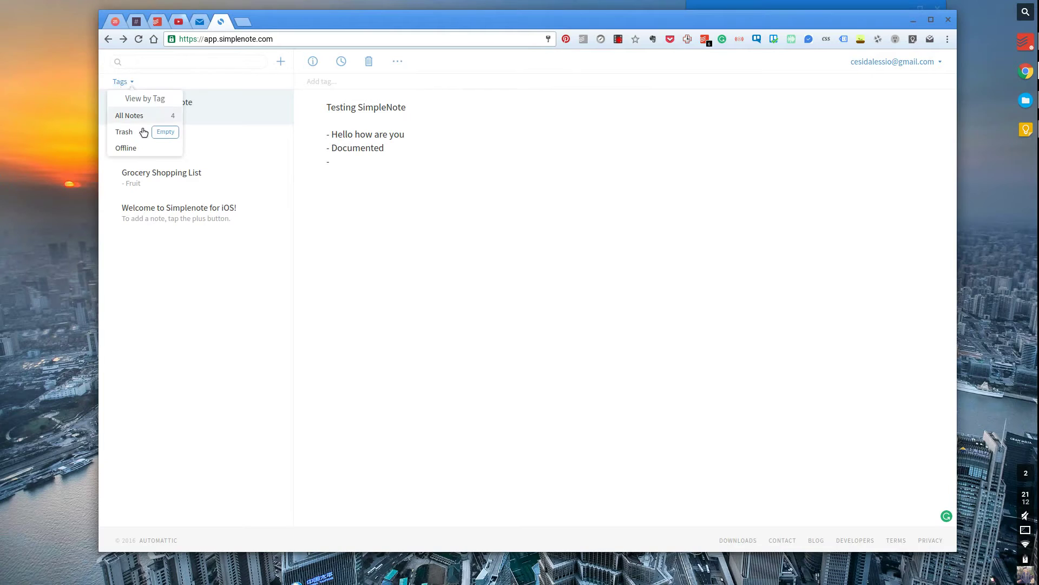
{"action": "left_click", "coordinate": [137, 148]}
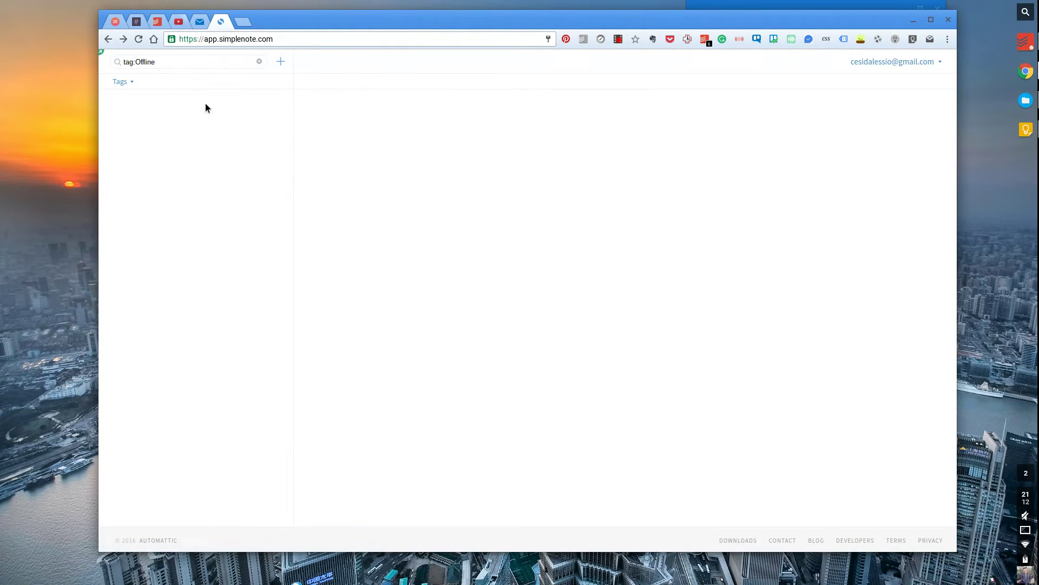
{"action": "left_click", "coordinate": [260, 61]}
{"action": "left_click", "coordinate": [124, 82]}
{"action": "left_click", "coordinate": [138, 115]}
Step: Tag the Testing SimpleNote note with Offline
{"action": "left_click", "coordinate": [224, 121]}
{"action": "left_click", "coordinate": [405, 85]}
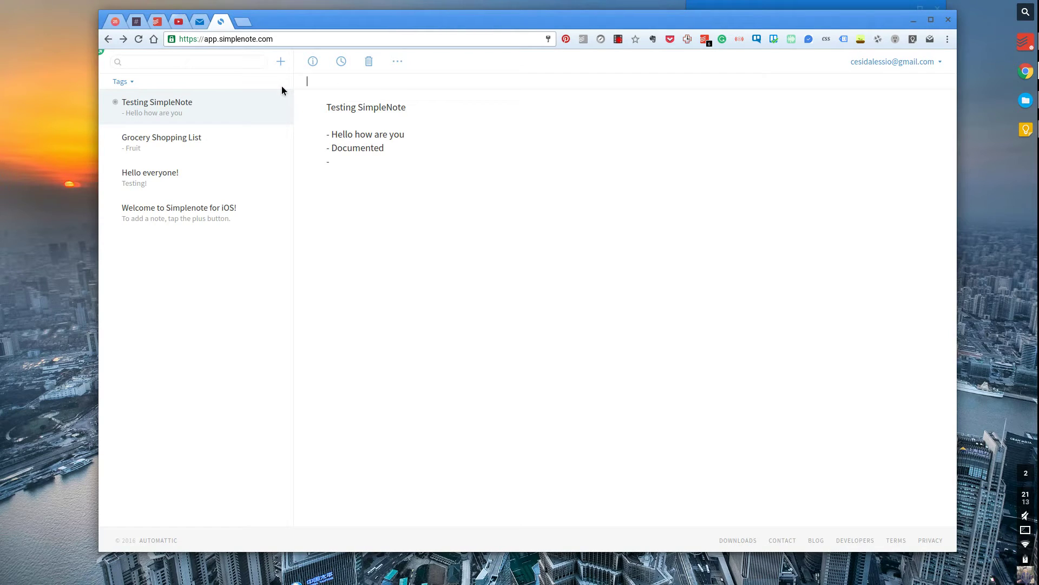
{"action": "type", "text": "offl"}
{"action": "key", "text": "Return"}
Step: Check the Offline tag view, go back to All Notes, and create a new blank note
{"action": "left_click", "coordinate": [133, 81]}
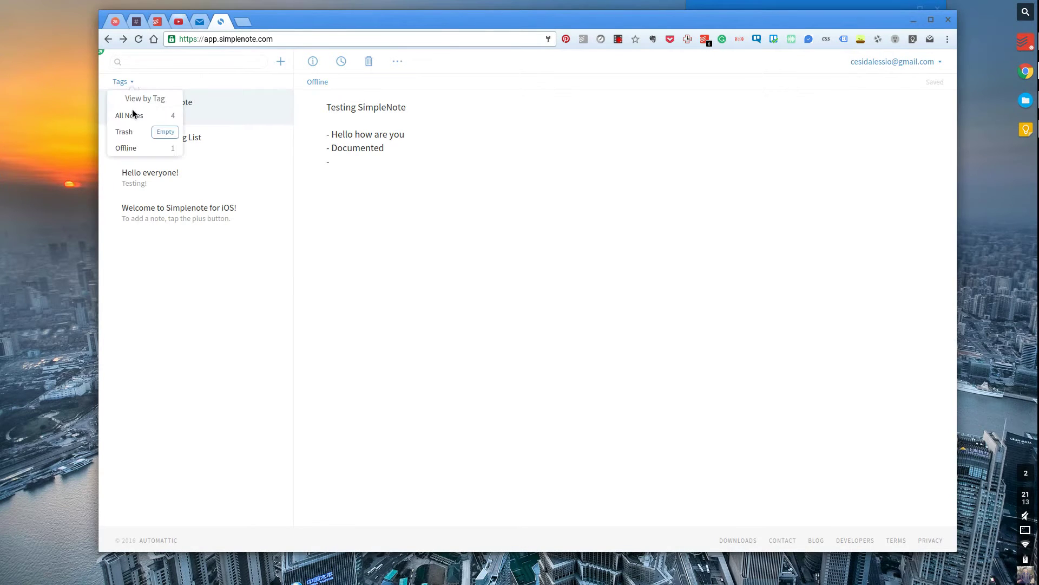
{"action": "left_click", "coordinate": [140, 146]}
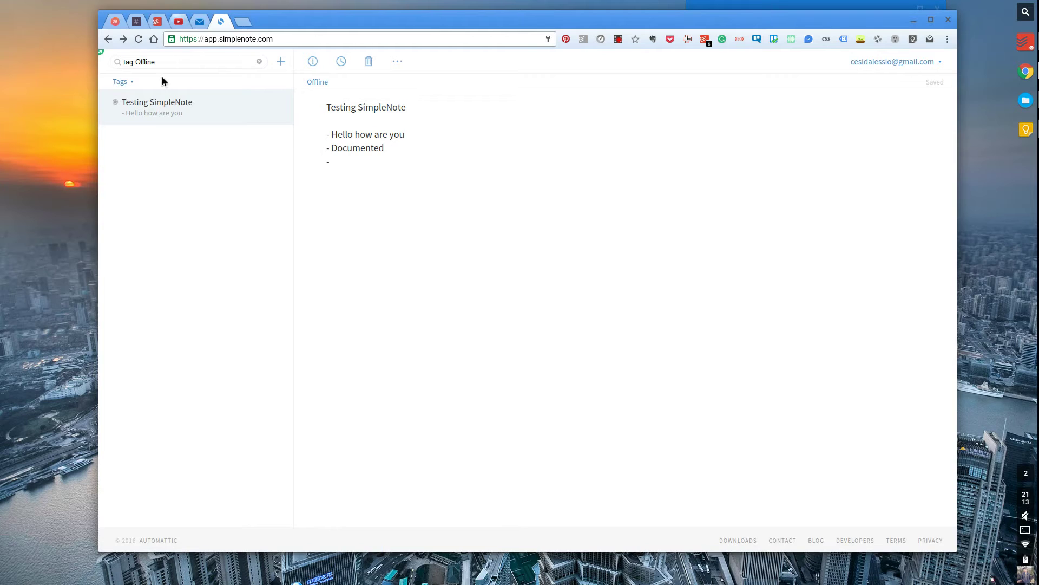
{"action": "left_click", "coordinate": [127, 82]}
{"action": "left_click", "coordinate": [147, 117]}
{"action": "left_click", "coordinate": [283, 63]}
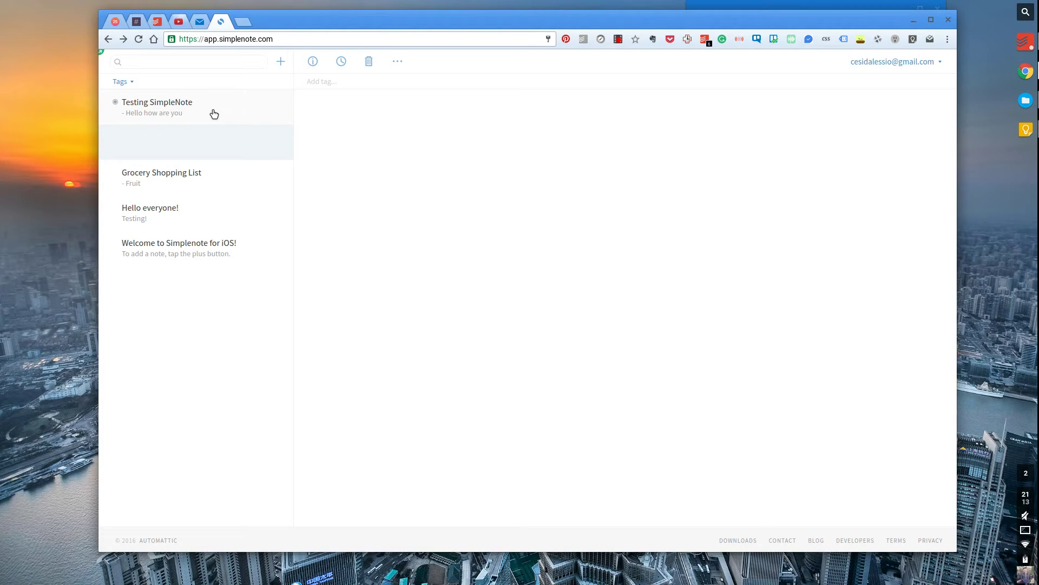
Step: Search the notes for 'fruit', then change the search term to 'clothes'
{"action": "left_click", "coordinate": [162, 69]}
{"action": "type", "text": "fruit"}
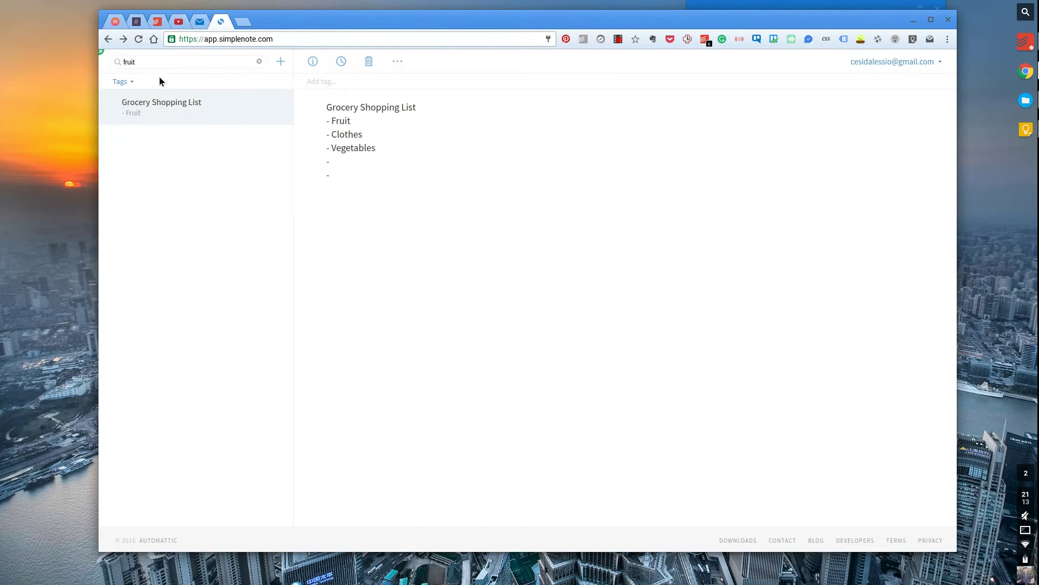
{"action": "key", "text": "BackSpace"}
{"action": "key", "text": "BackSpace"}
{"action": "key", "text": "BackSpace"}
{"action": "key", "text": "BackSpace"}
{"action": "key", "text": "BackSpace"}
{"action": "type", "text": "clothes"}
Step: Pin Grocery Shopping List to the top and turn on Markdown formatting
{"action": "left_click", "coordinate": [260, 61]}
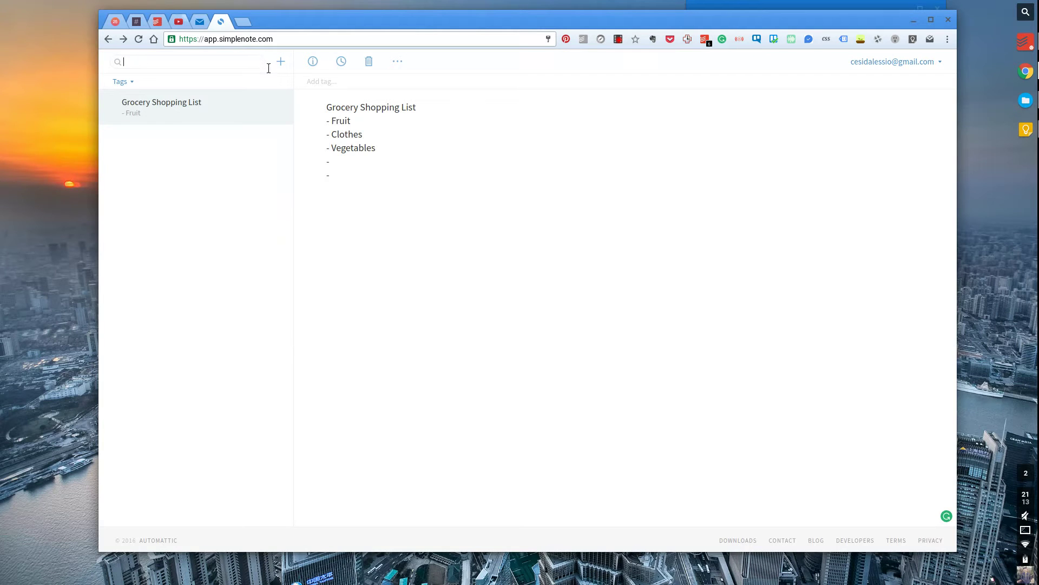
{"action": "left_click", "coordinate": [318, 71]}
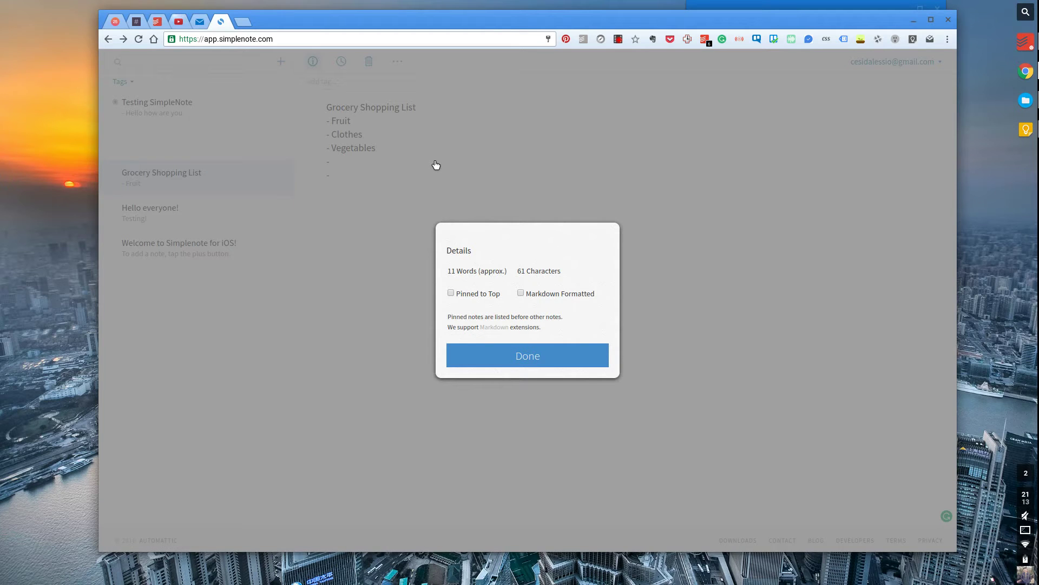
{"action": "left_click", "coordinate": [452, 294]}
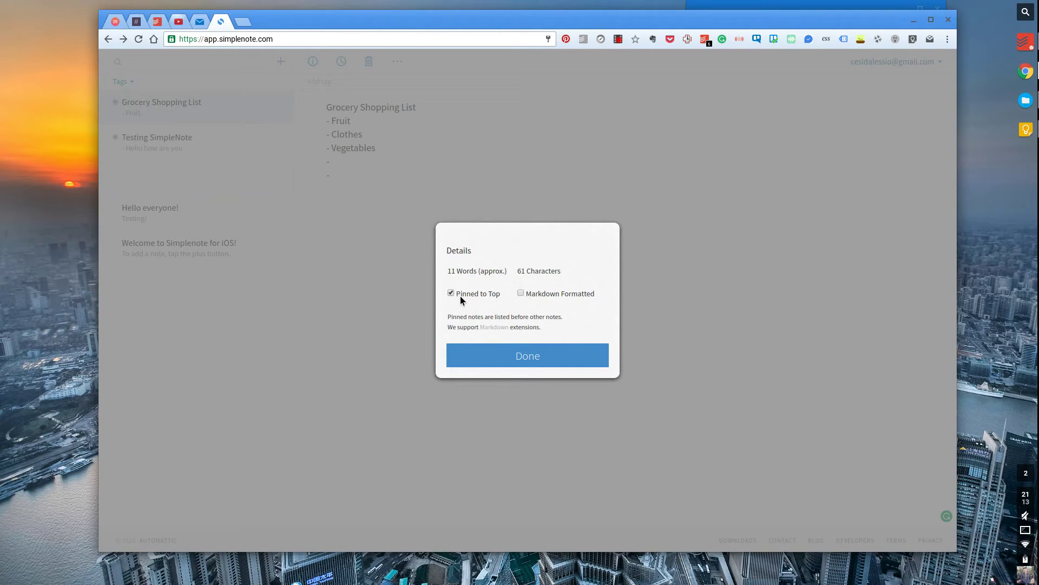
{"action": "left_click", "coordinate": [520, 293]}
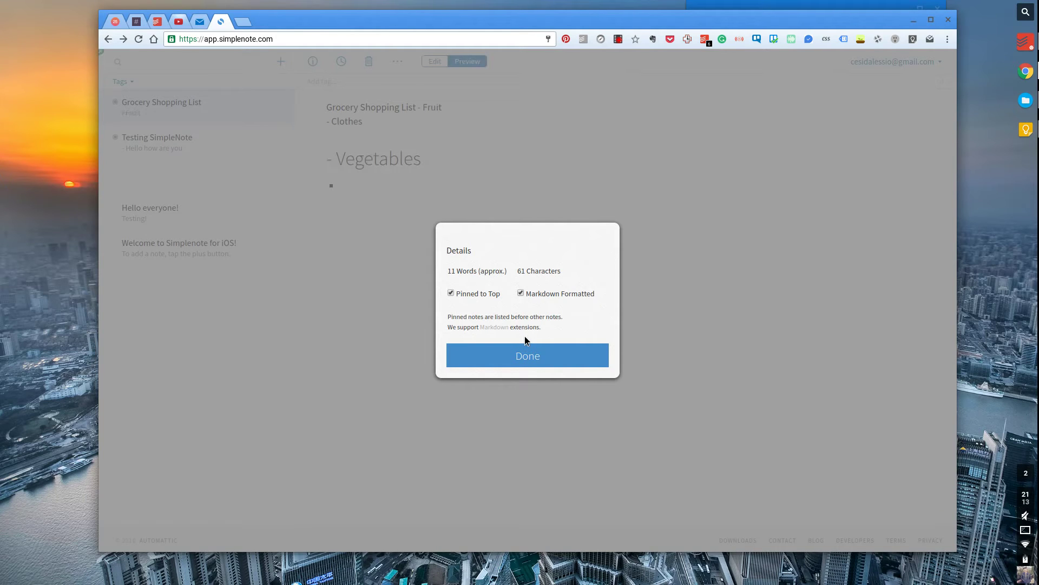
{"action": "left_click", "coordinate": [528, 359]}
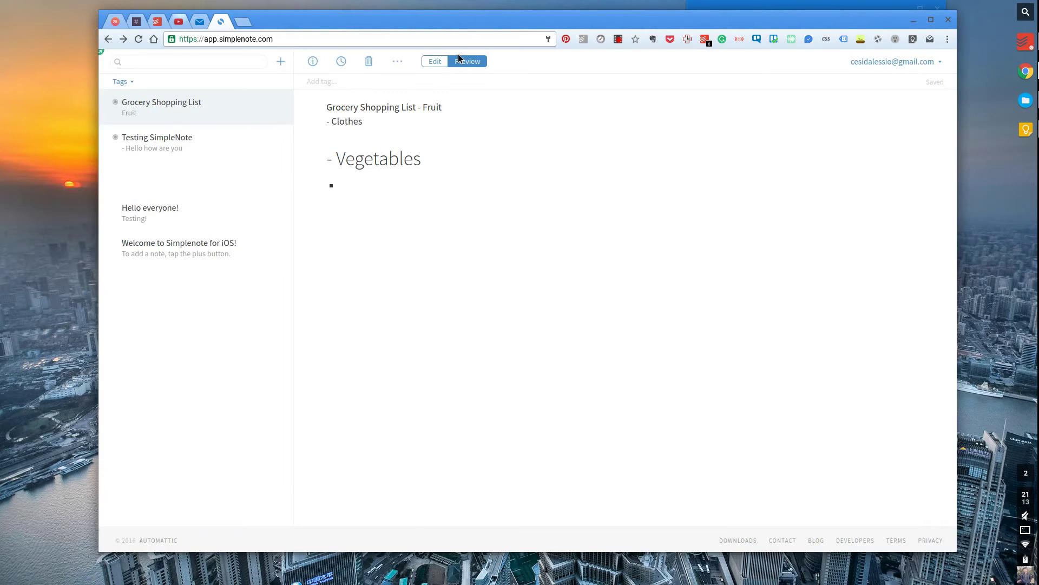
{"action": "left_click", "coordinate": [439, 65]}
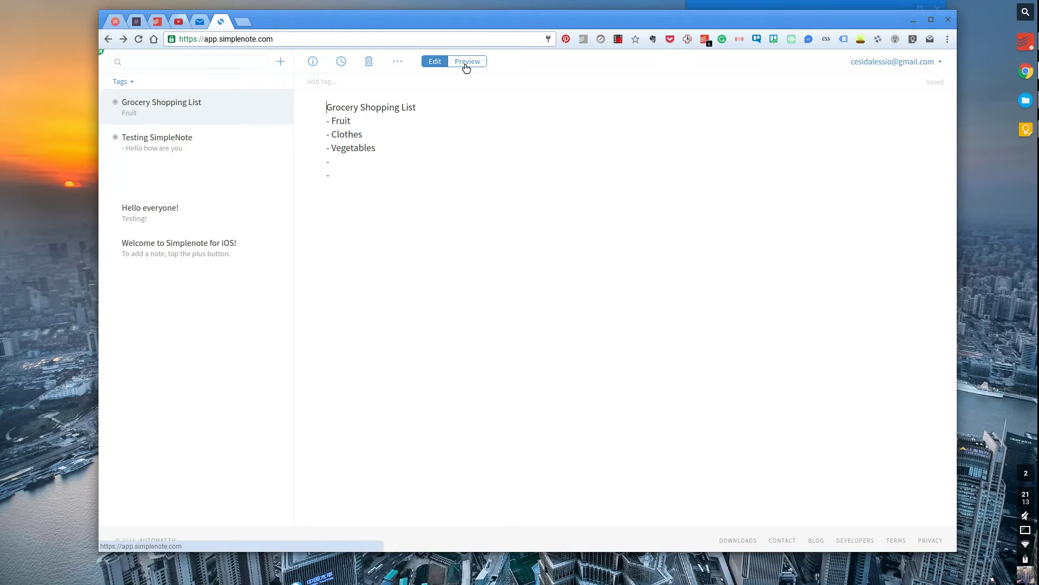
Step: Tidy the list's ending, adding then removing '- :D' and selecting the '- Vegetables' line
{"action": "left_click", "coordinate": [419, 182]}
{"action": "key", "text": "Return"}
{"action": "type", "text": "- :D"}
{"action": "key", "text": "BackSpace"}
{"action": "key", "text": "BackSpace"}
{"action": "key", "text": "BackSpace"}
{"action": "left_click", "coordinate": [332, 174]}
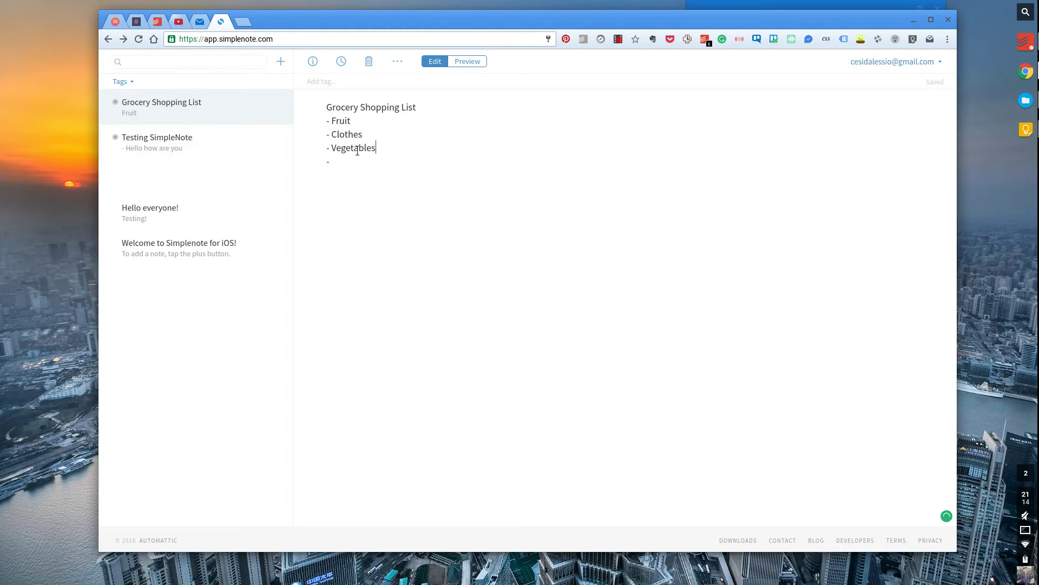
{"action": "left_click_drag", "start_coordinate": [375, 149], "coordinate": [315, 151]}
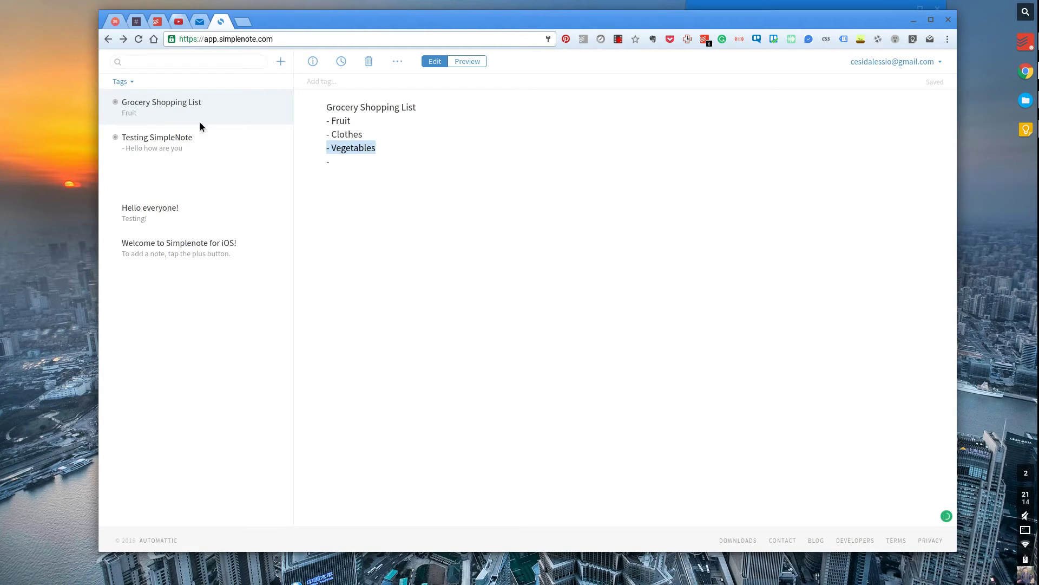
Step: Check Testing SimpleNote's details: pinned, 10 words and 58 characters
{"action": "left_click", "coordinate": [178, 147]}
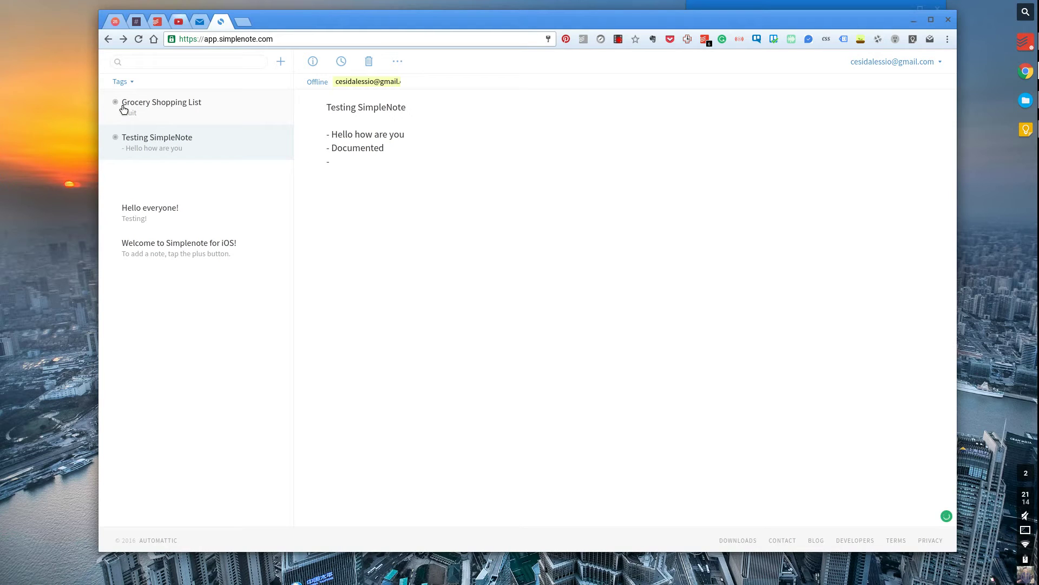
{"action": "left_click", "coordinate": [313, 61]}
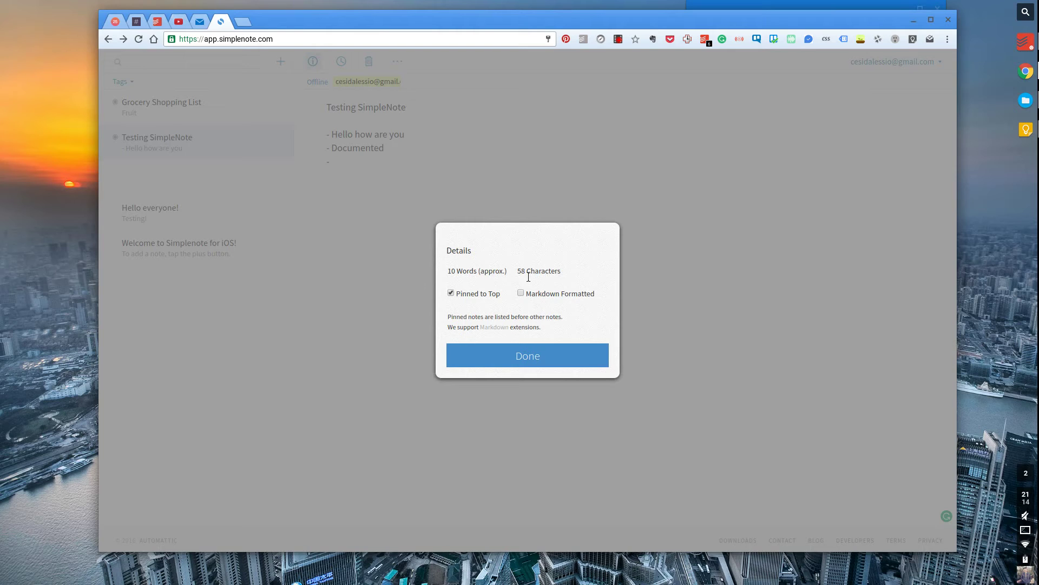
{"action": "left_click", "coordinate": [537, 359]}
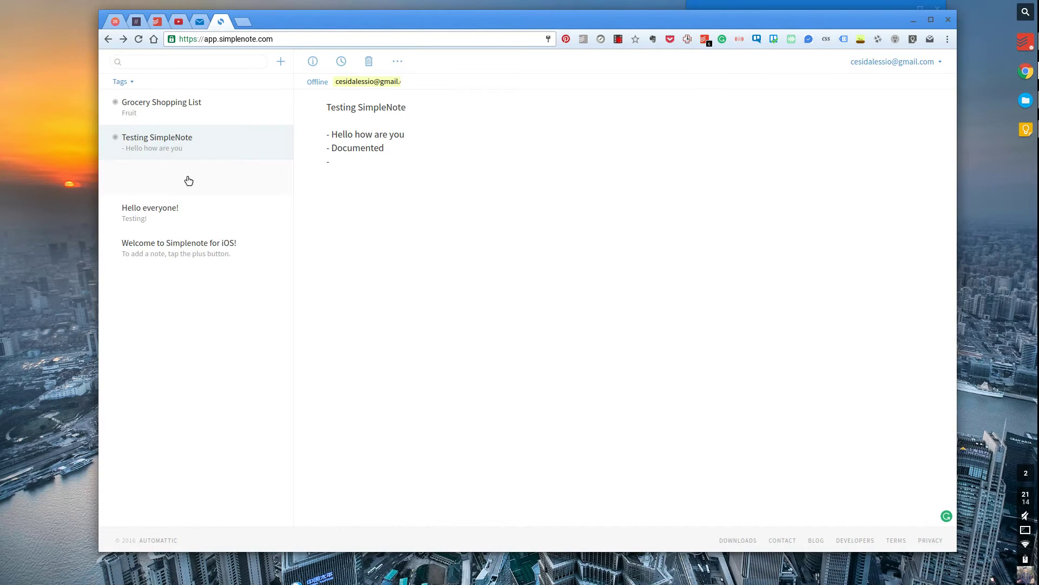
{"action": "left_click", "coordinate": [184, 177]}
Step: Delete the blank note and open Grocery Shopping List as raw text
{"action": "left_click", "coordinate": [368, 61]}
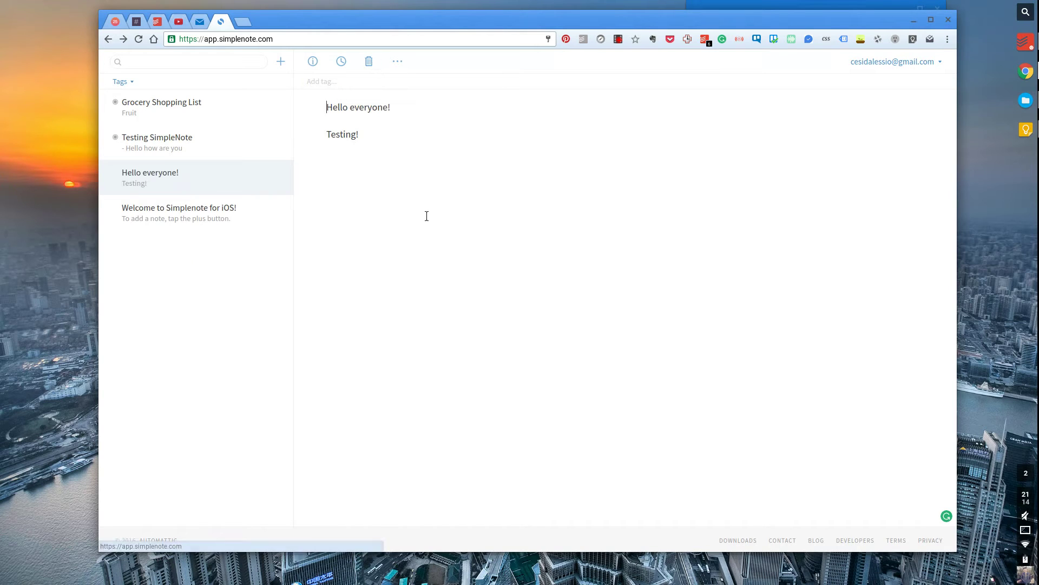
{"action": "left_click", "coordinate": [177, 123]}
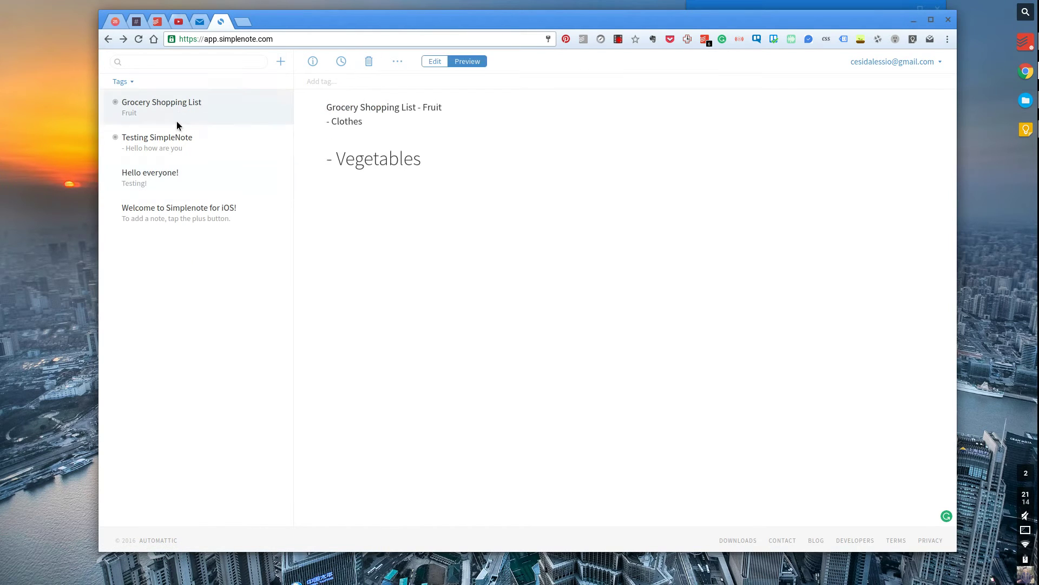
{"action": "left_click", "coordinate": [443, 63]}
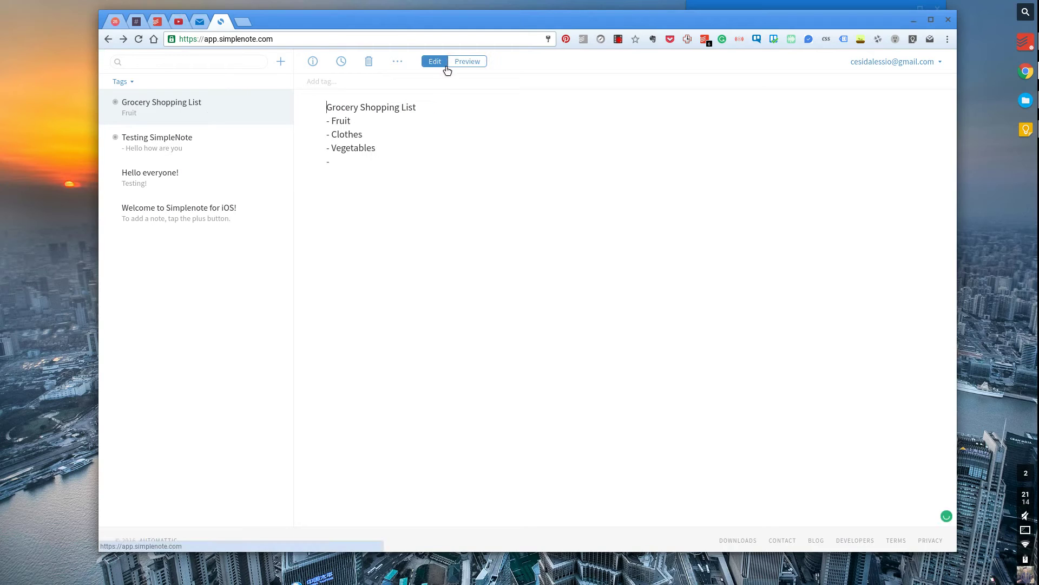
Step: Restore Grocery Shopping List to its oldest version from 37 days ago
{"action": "left_click", "coordinate": [399, 63]}
{"action": "left_click", "coordinate": [342, 62]}
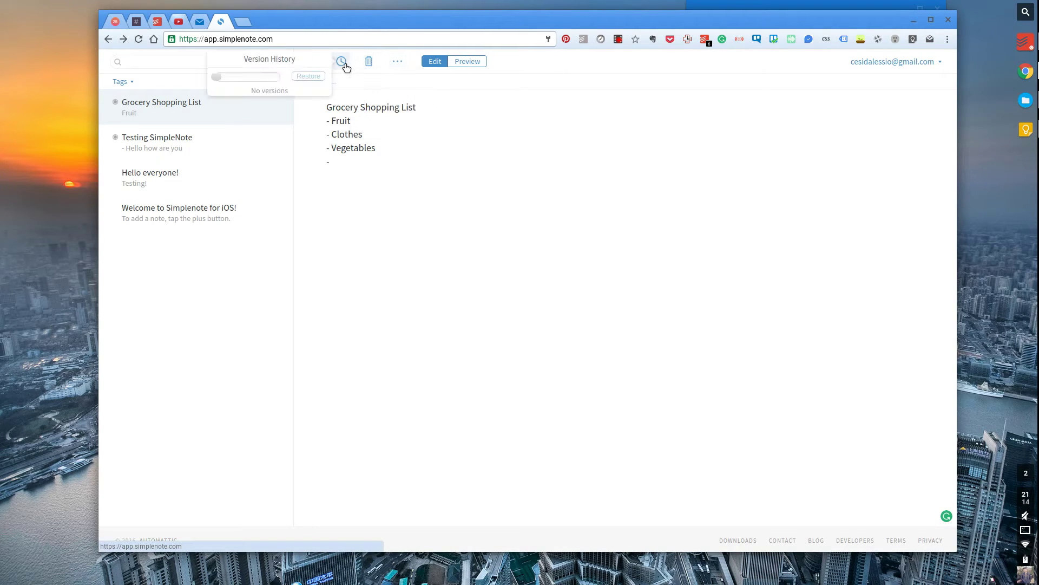
{"action": "mouse_move", "coordinate": [286, 83]}
{"action": "left_mouse_down"}
{"action": "mouse_move", "coordinate": [212, 86]}
{"action": "mouse_move", "coordinate": [269, 78]}
{"action": "mouse_move", "coordinate": [220, 79]}
{"action": "mouse_move", "coordinate": [230, 76]}
{"action": "mouse_move", "coordinate": [291, 79]}
{"action": "mouse_move", "coordinate": [216, 77]}
{"action": "mouse_move", "coordinate": [287, 79]}
{"action": "left_mouse_up"}
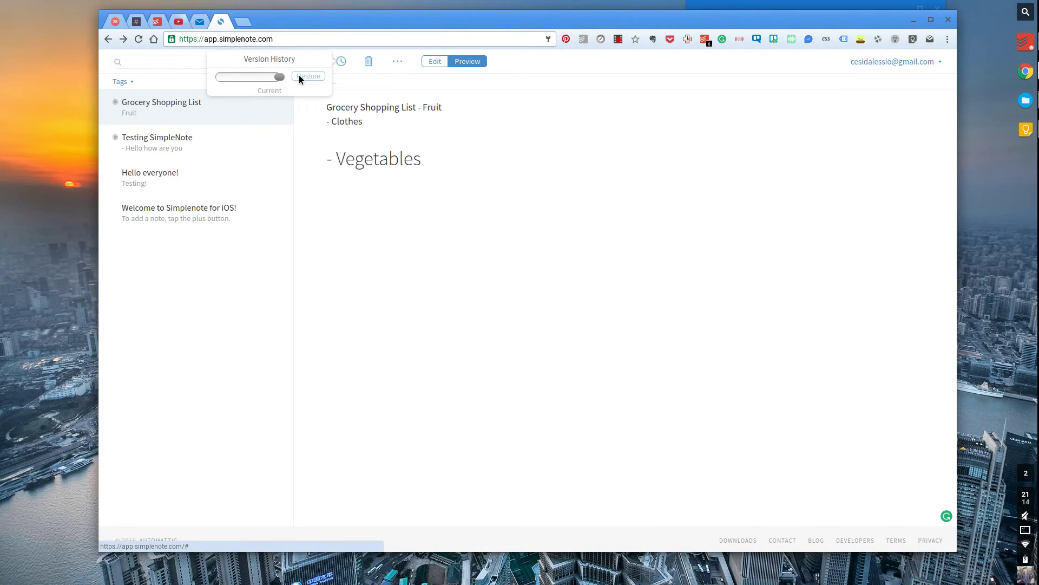
{"action": "left_click", "coordinate": [279, 74]}
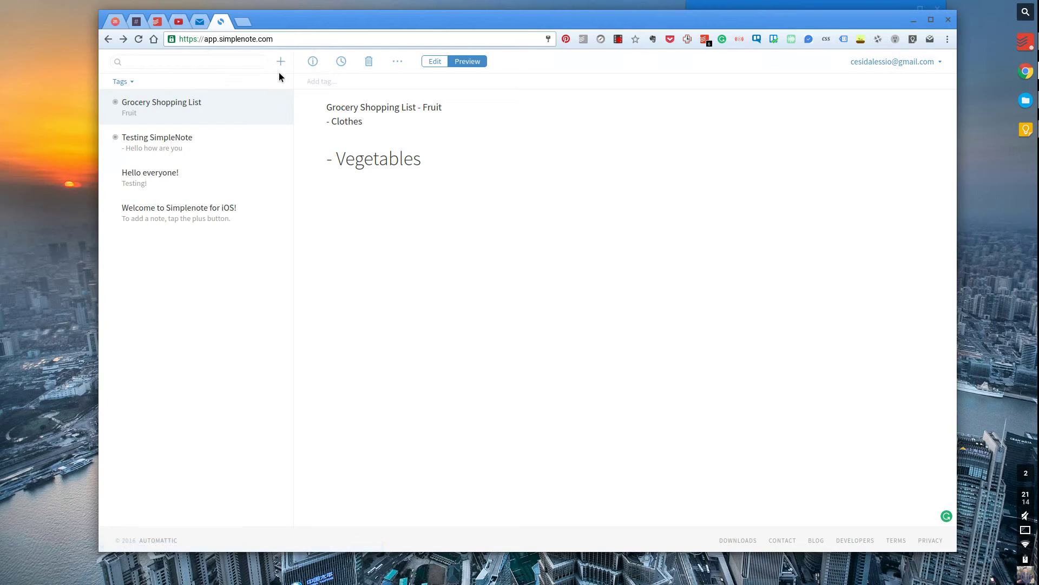
{"action": "left_click", "coordinate": [344, 63]}
{"action": "left_click_drag", "start_coordinate": [278, 76], "coordinate": [206, 81]}
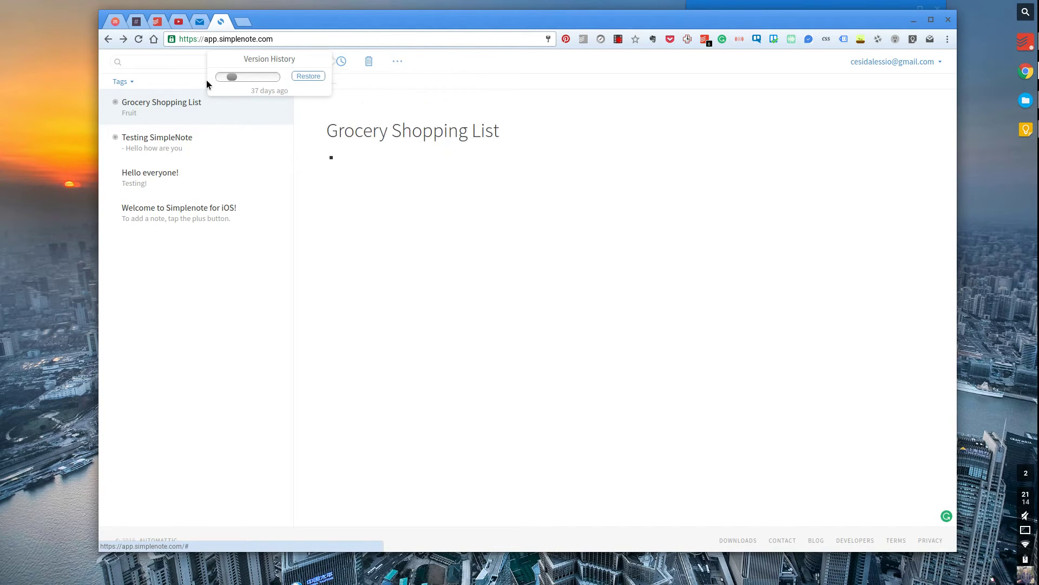
{"action": "left_click", "coordinate": [327, 81]}
{"action": "left_click", "coordinate": [342, 62]}
{"action": "left_click", "coordinate": [324, 79]}
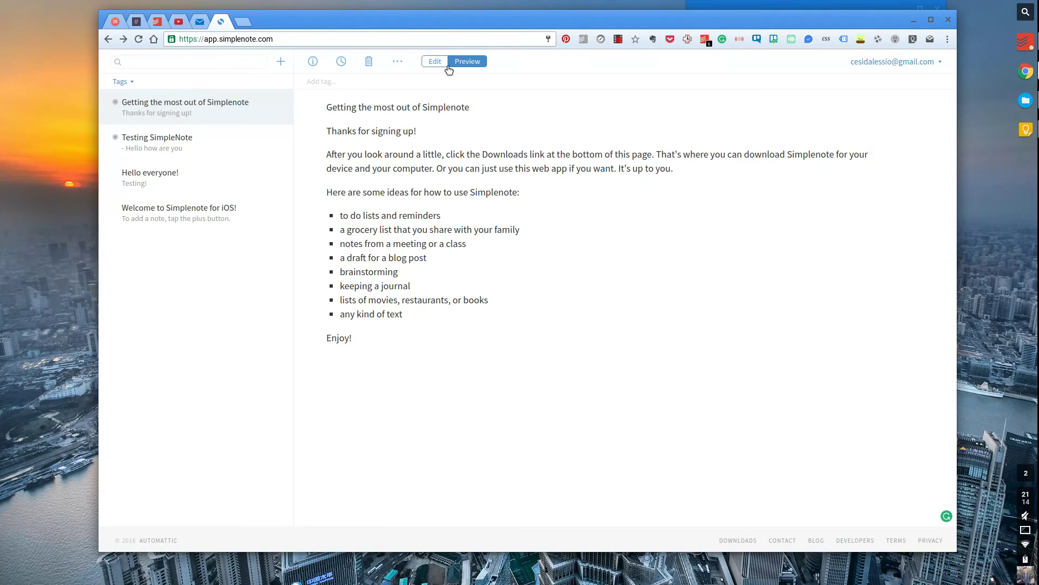
Step: Publish 'Getting the most out of Simplenote' to the web and select its public link
{"action": "left_click", "coordinate": [438, 63]}
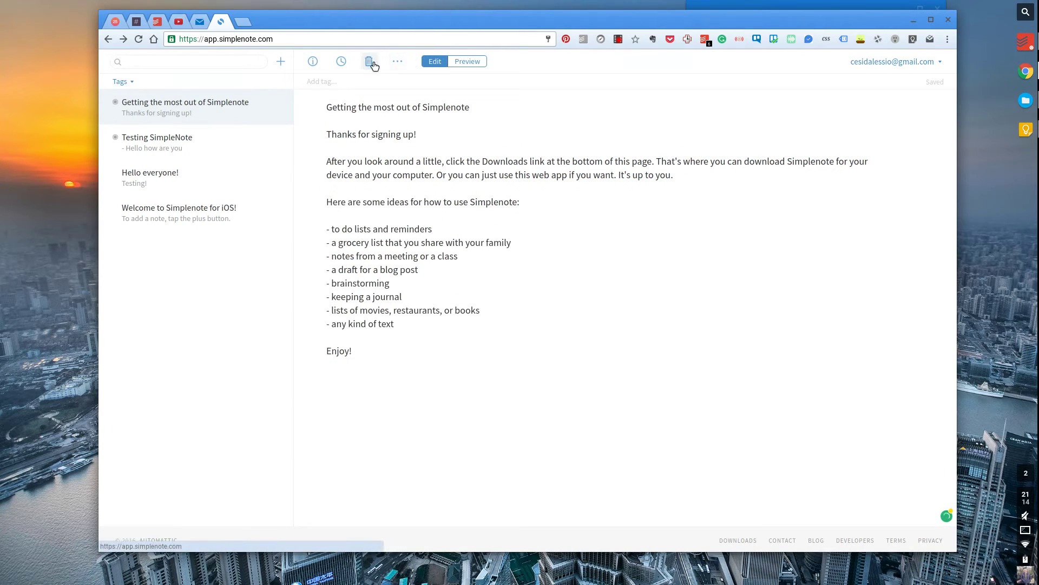
{"action": "left_click", "coordinate": [399, 62]}
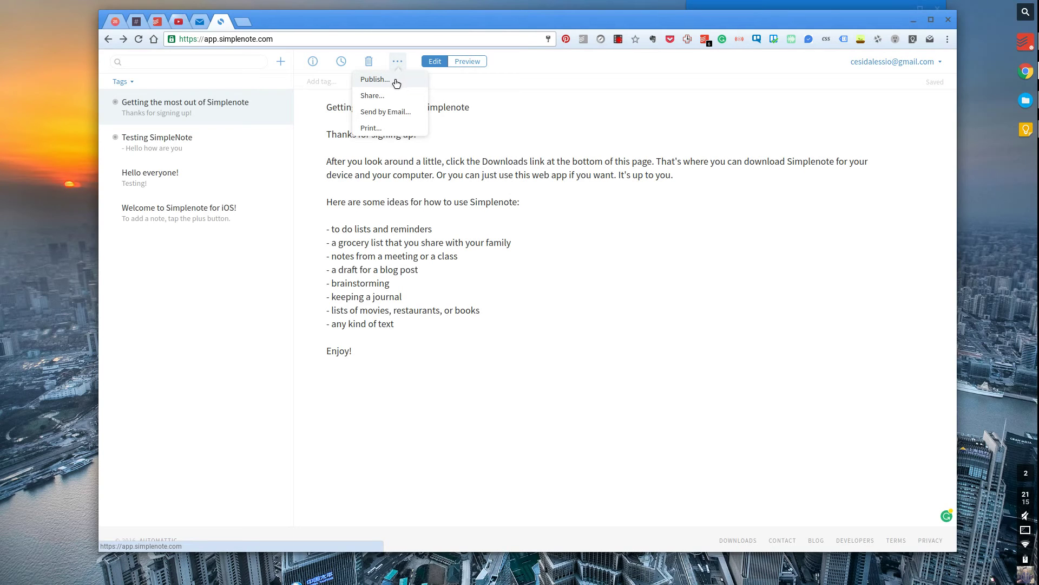
{"action": "left_click", "coordinate": [396, 81]}
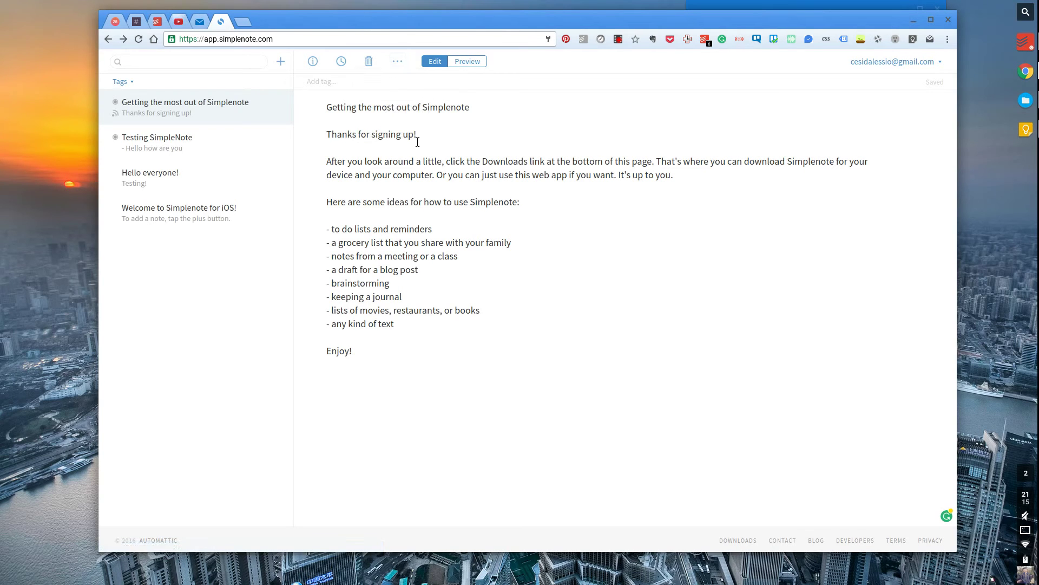
{"action": "left_click", "coordinate": [401, 65]}
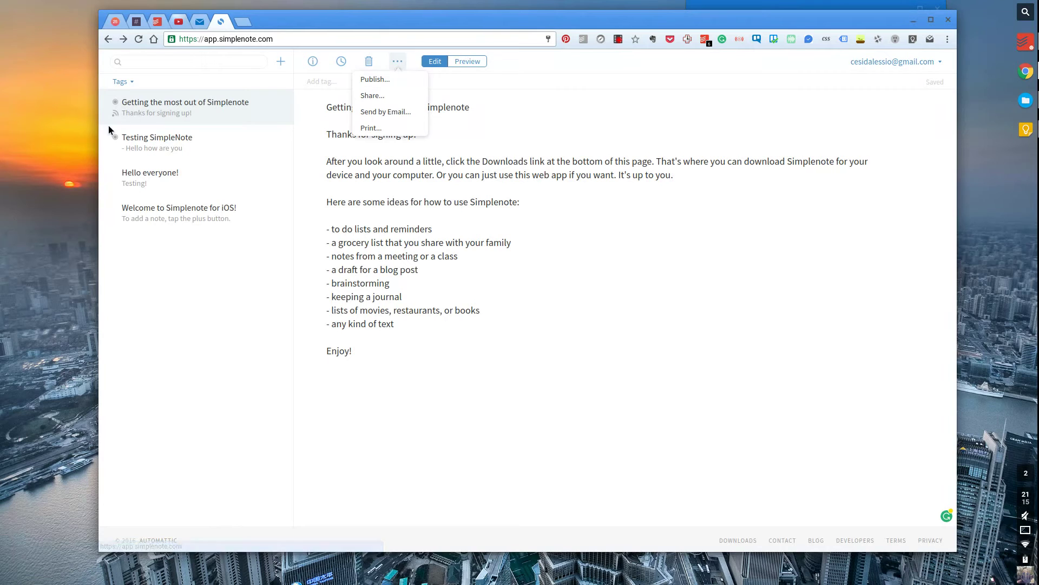
{"action": "left_click", "coordinate": [379, 80]}
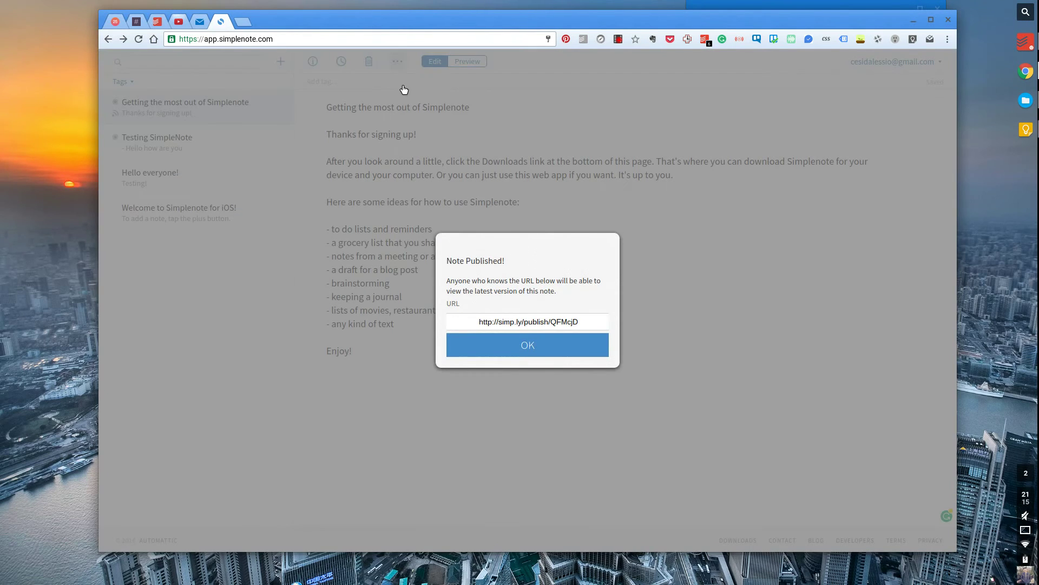
{"action": "left_click", "coordinate": [529, 325]}
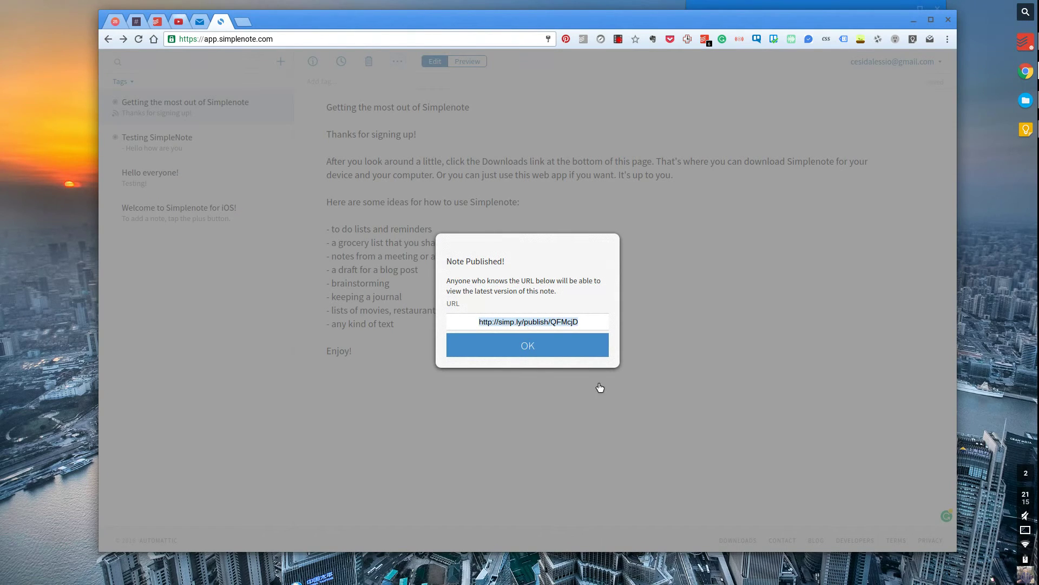
{"action": "left_click", "coordinate": [564, 347]}
Step: Review the note's publishing details from the actions menu
{"action": "left_click", "coordinate": [398, 61]}
{"action": "left_click", "coordinate": [400, 84]}
{"action": "left_click", "coordinate": [529, 318]}
{"action": "left_click", "coordinate": [398, 63]}
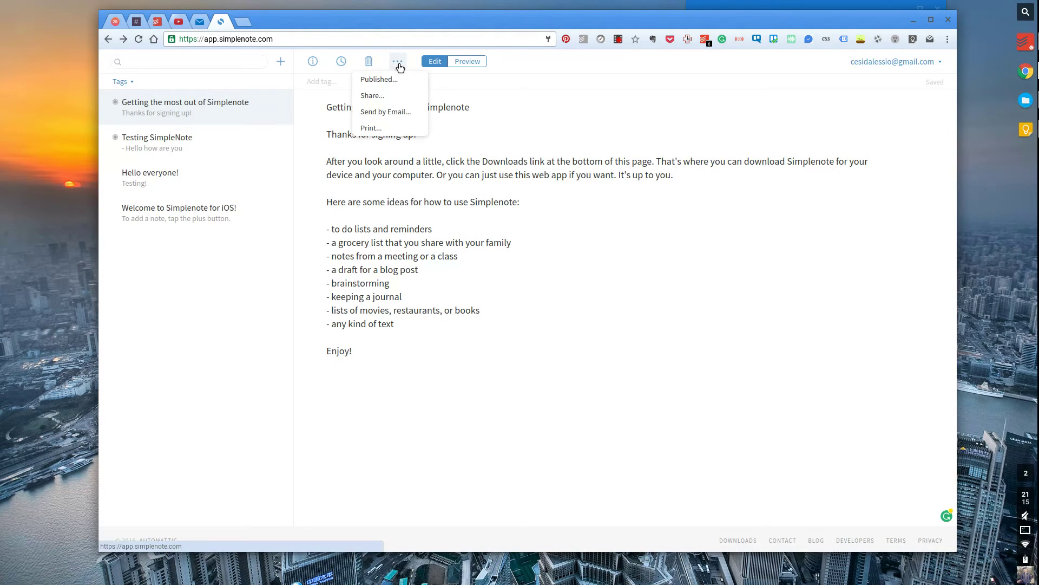
{"action": "left_click", "coordinate": [384, 102]}
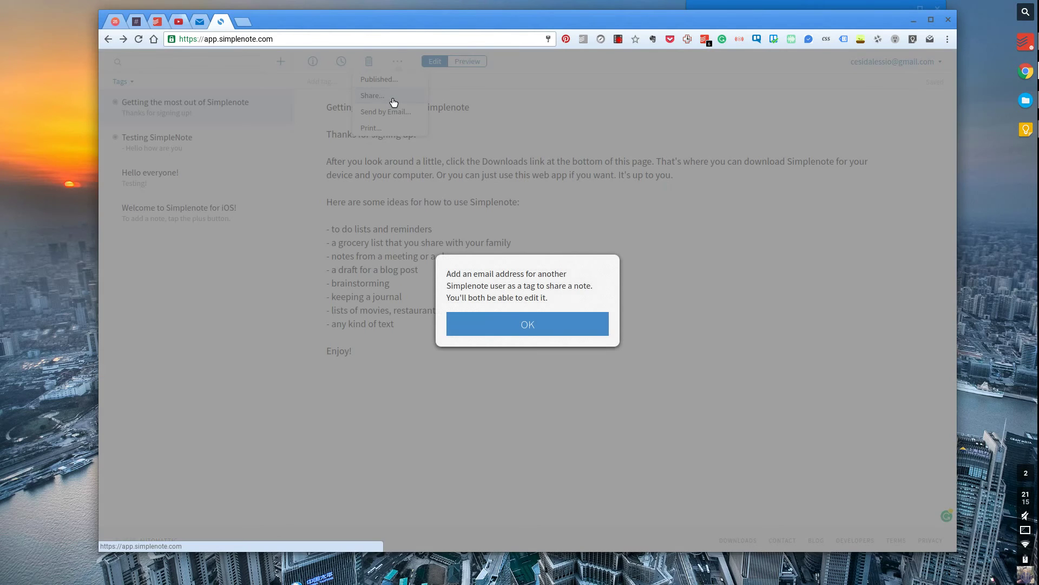
{"action": "left_click", "coordinate": [527, 325]}
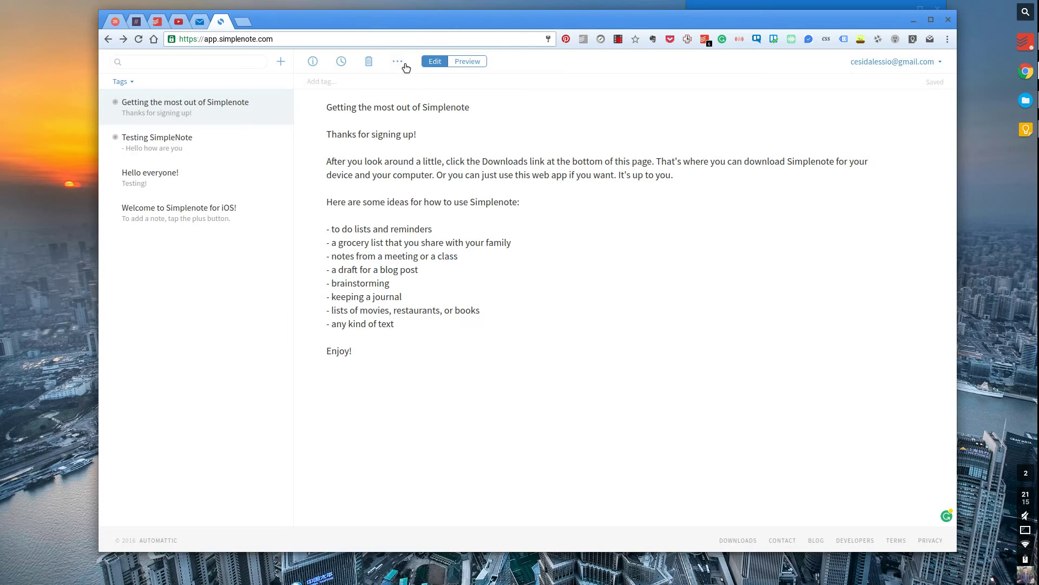
{"action": "left_click", "coordinate": [406, 64]}
{"action": "left_click", "coordinate": [385, 79]}
Step: Open Settings from the account menu and review the Free account and Modified, descending sort
{"action": "left_click", "coordinate": [948, 71]}
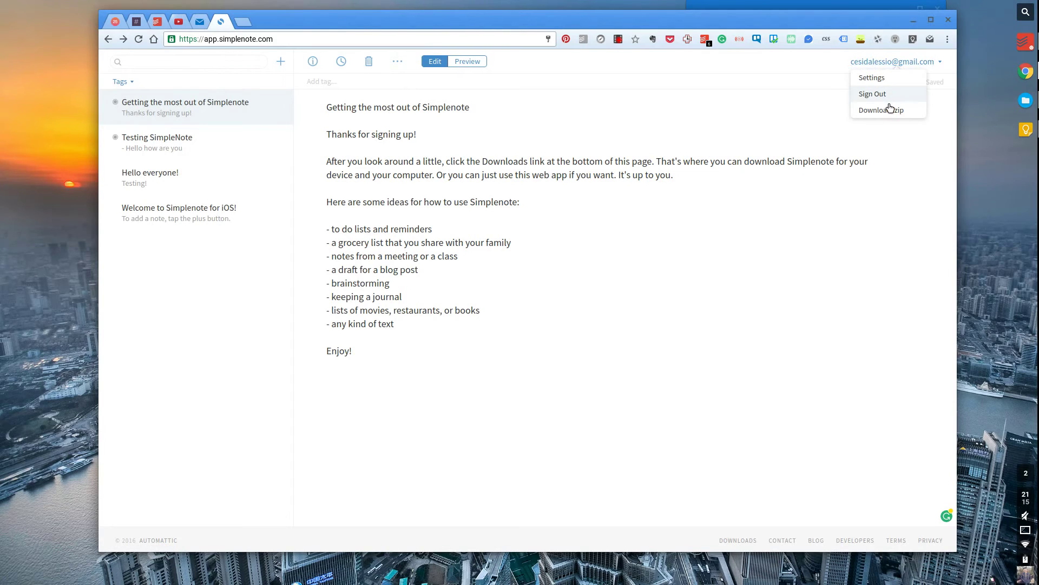
{"action": "left_click", "coordinate": [880, 90]}
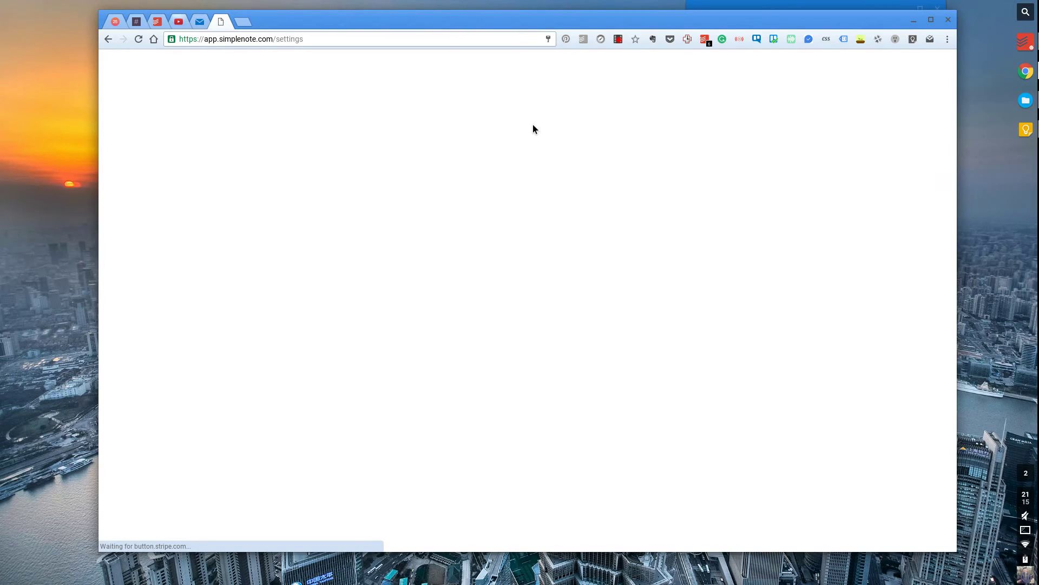
{"action": "scroll", "coordinate": [456, 284], "scroll_direction": "down", "scroll_amount": 1}
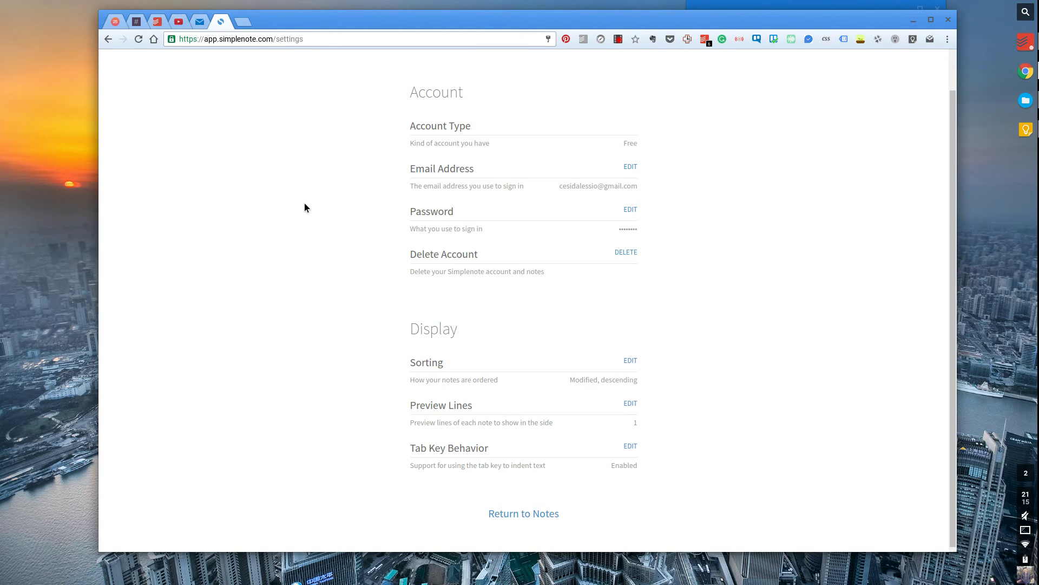
{"action": "scroll", "coordinate": [304, 203], "scroll_direction": "up", "scroll_amount": 1}
{"action": "scroll", "coordinate": [345, 217], "scroll_direction": "down", "scroll_amount": 1}
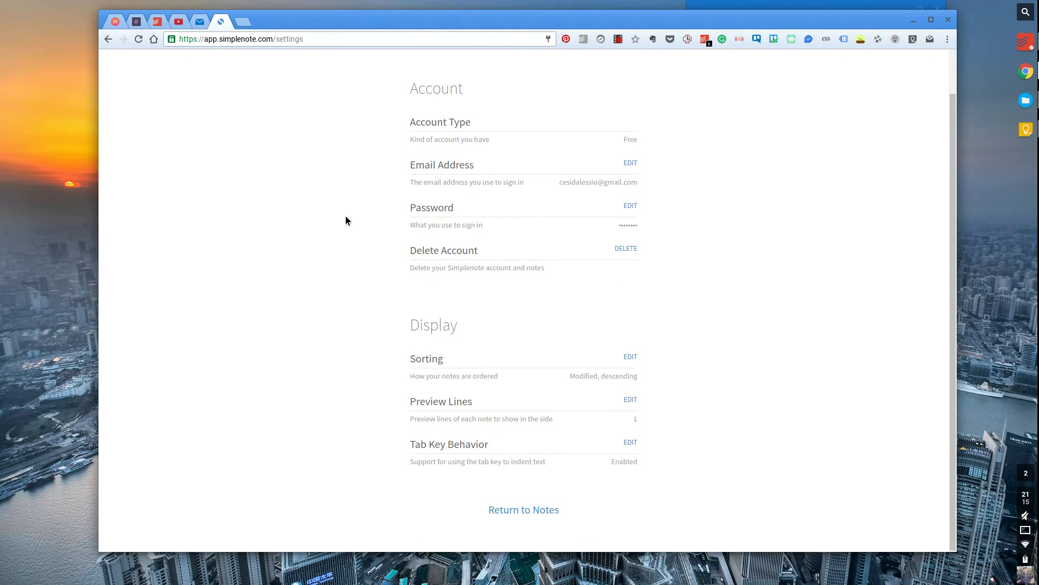
{"action": "left_click", "coordinate": [530, 513]}
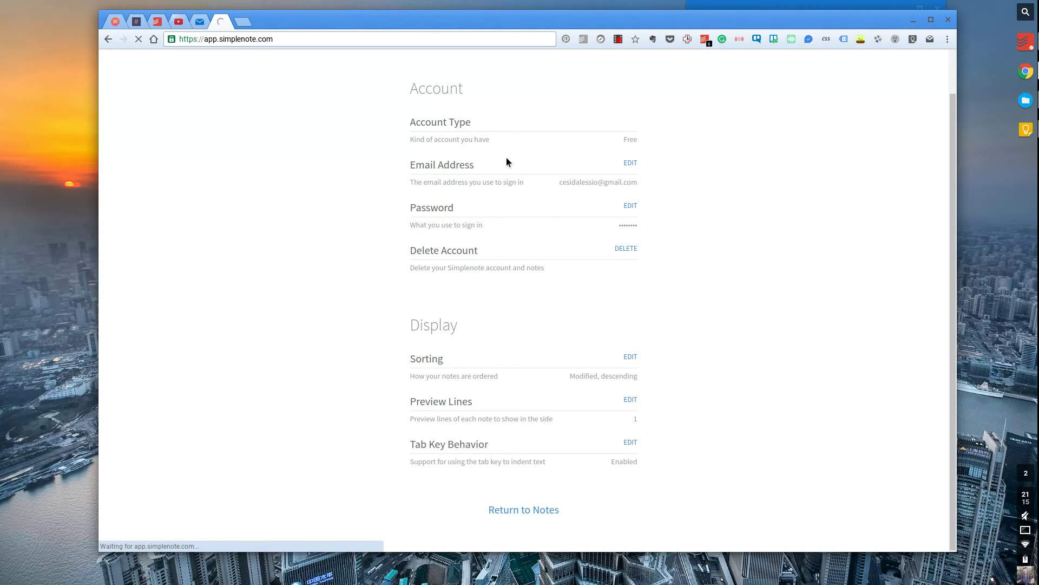
Step: Open the Simplenote Premium information tab from the account type, then close it
{"action": "left_click", "coordinate": [435, 129]}
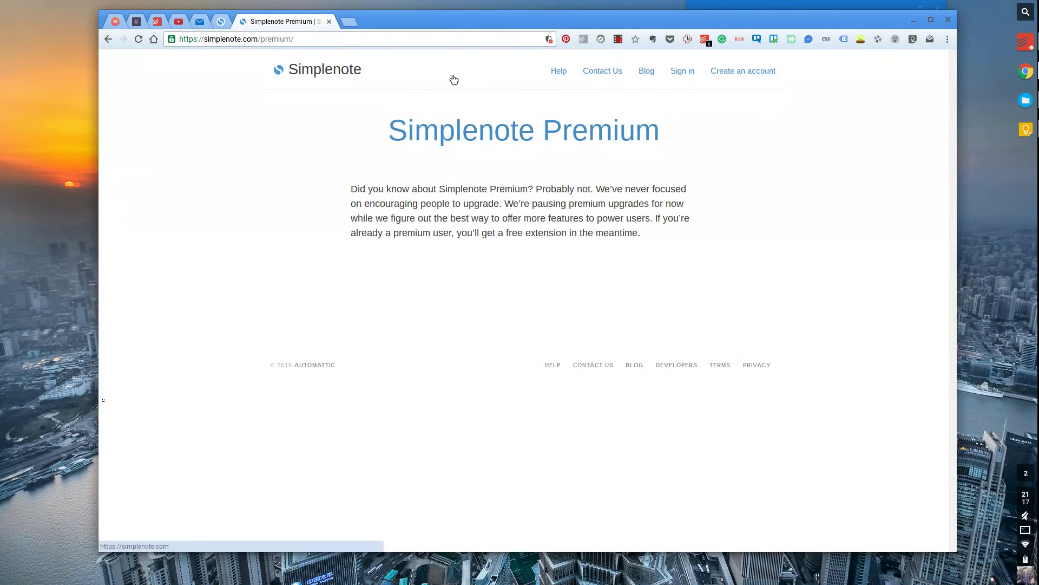
{"action": "left_click", "coordinate": [328, 22]}
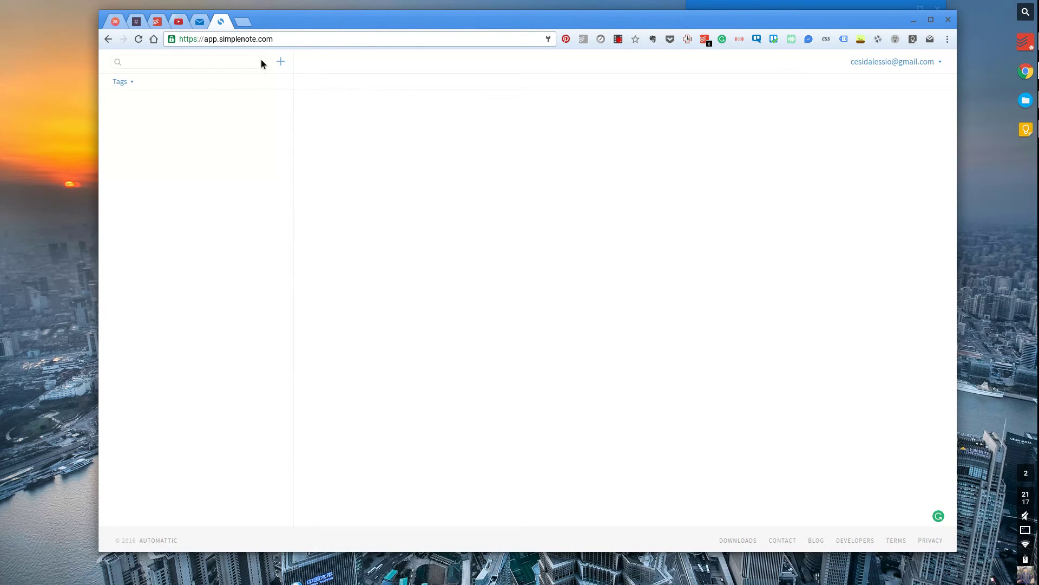
{"action": "left_click", "coordinate": [268, 40]}
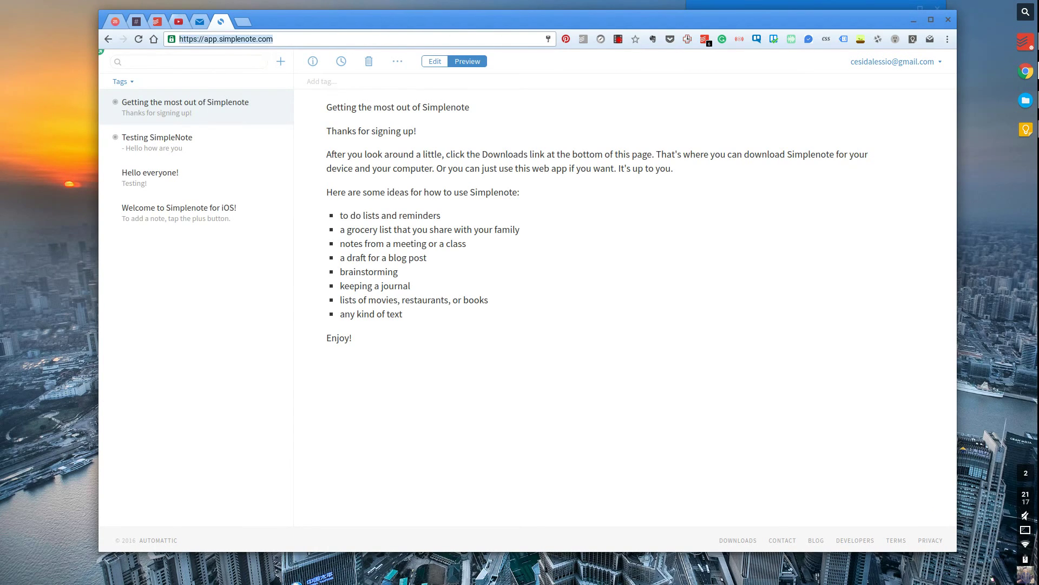
{"action": "left_click", "coordinate": [210, 290]}
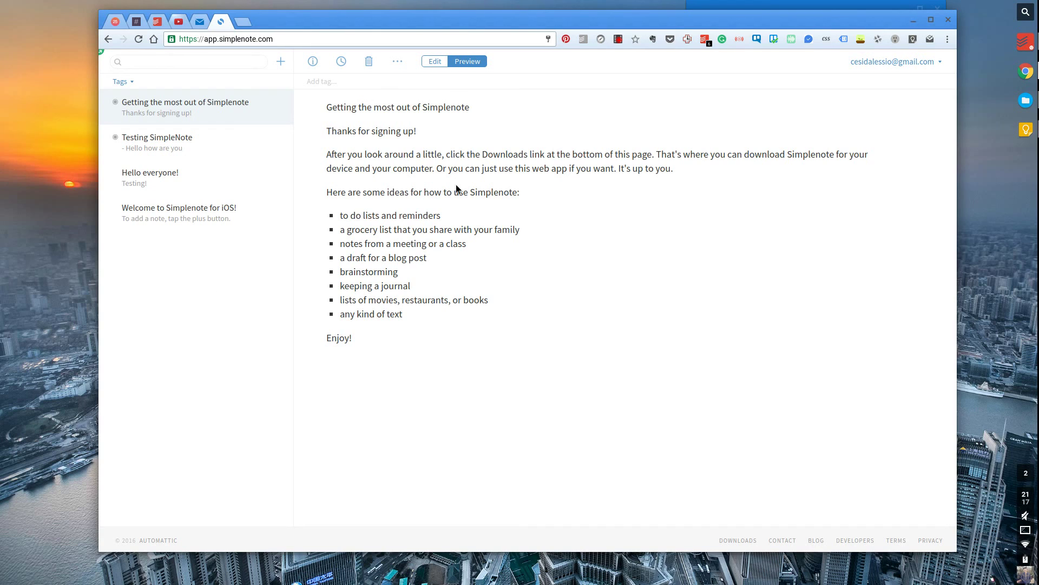